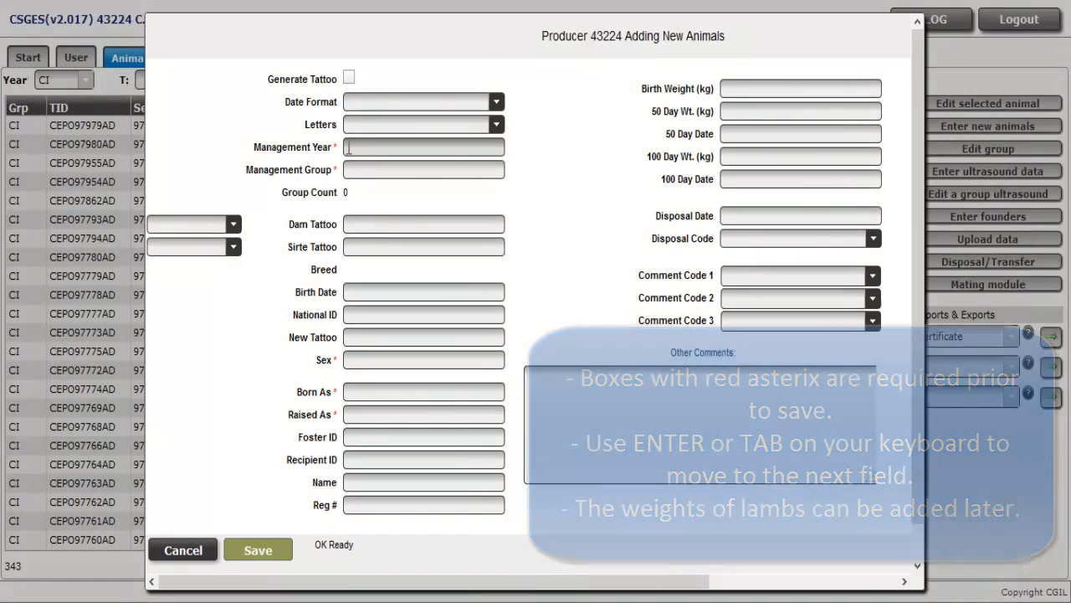
Step: Turn on automatic tattoo generation, with the date format 6 y-m-d and the flock letters CEPO
left_click(349, 78)
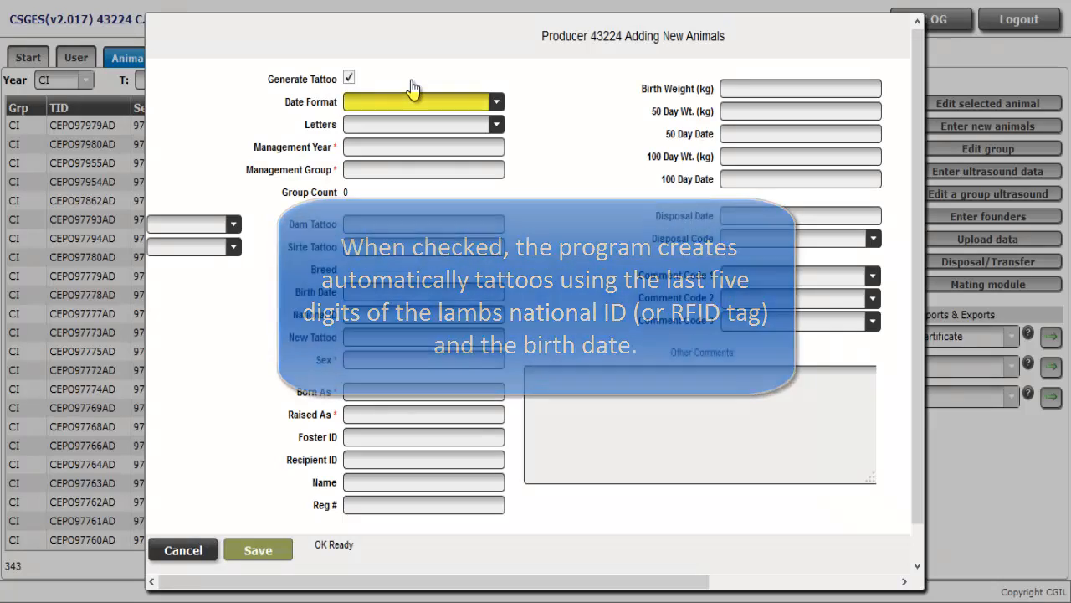
left_click(496, 102)
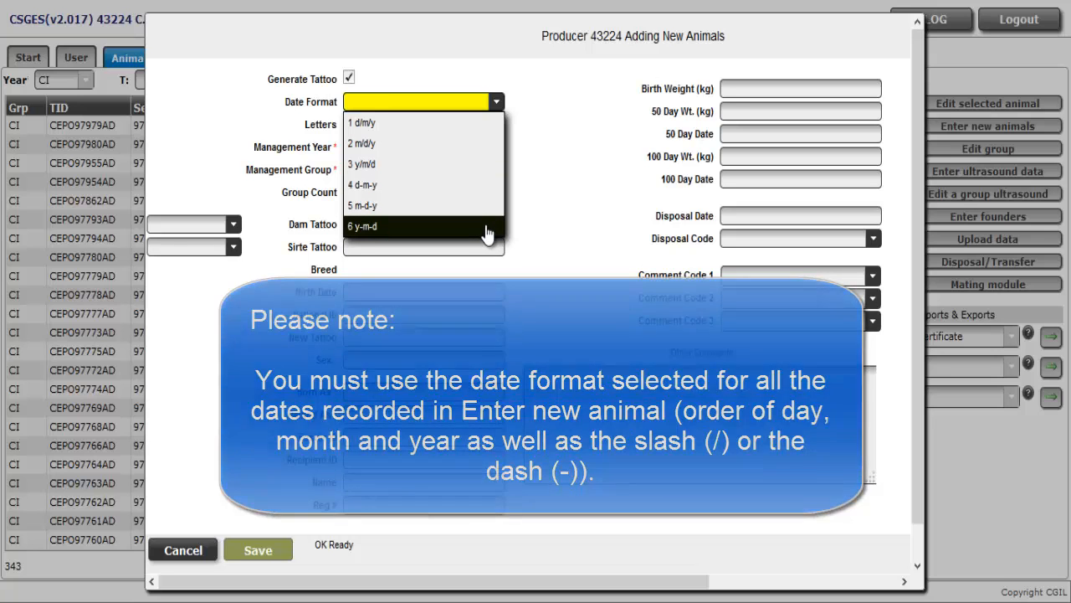
left_click(488, 228)
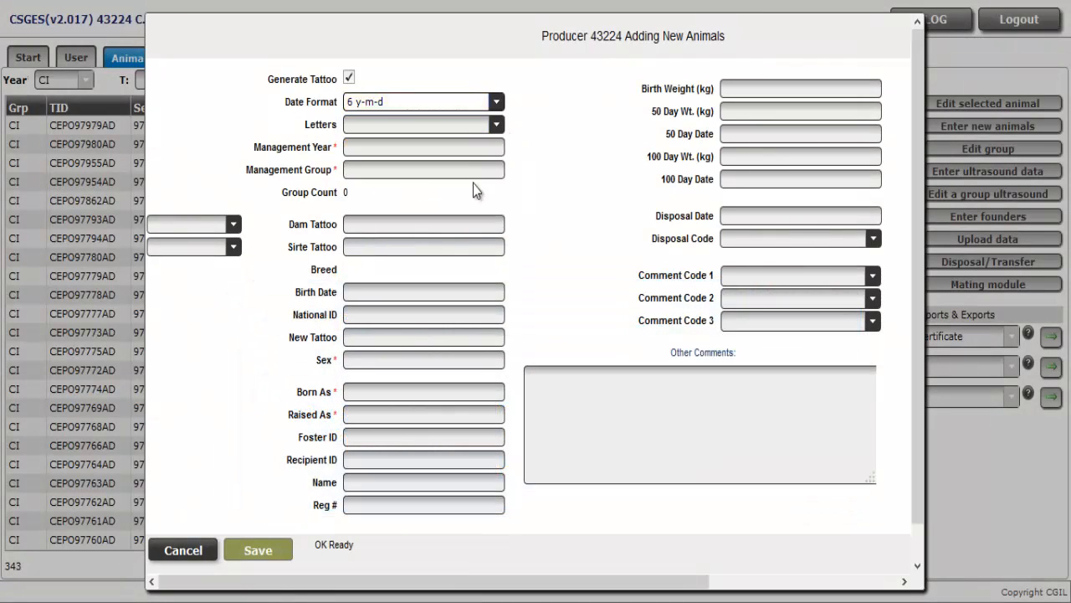
left_click(459, 126)
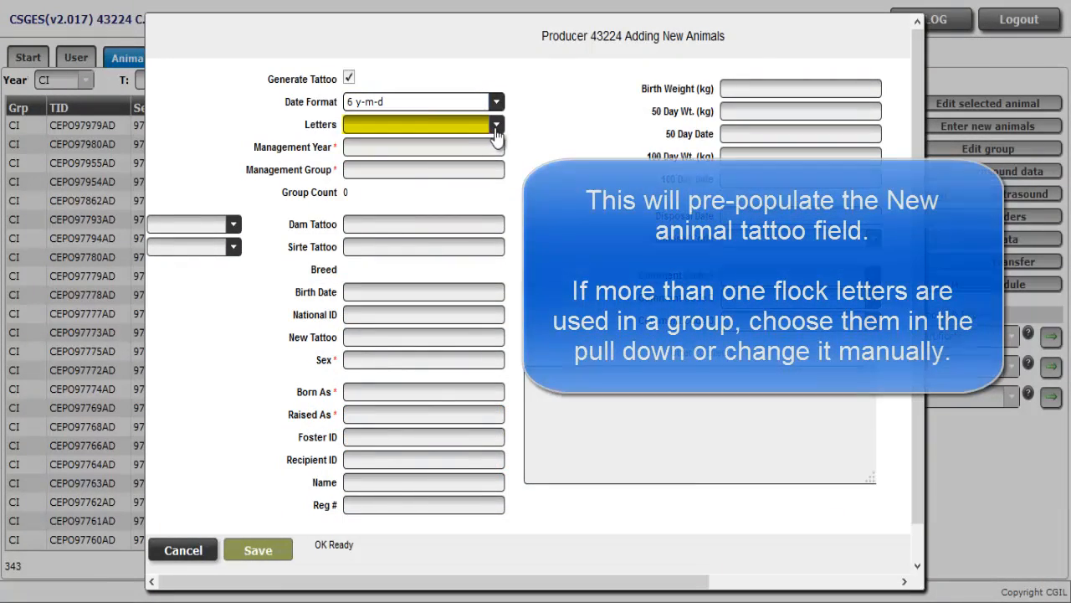
left_click(495, 125)
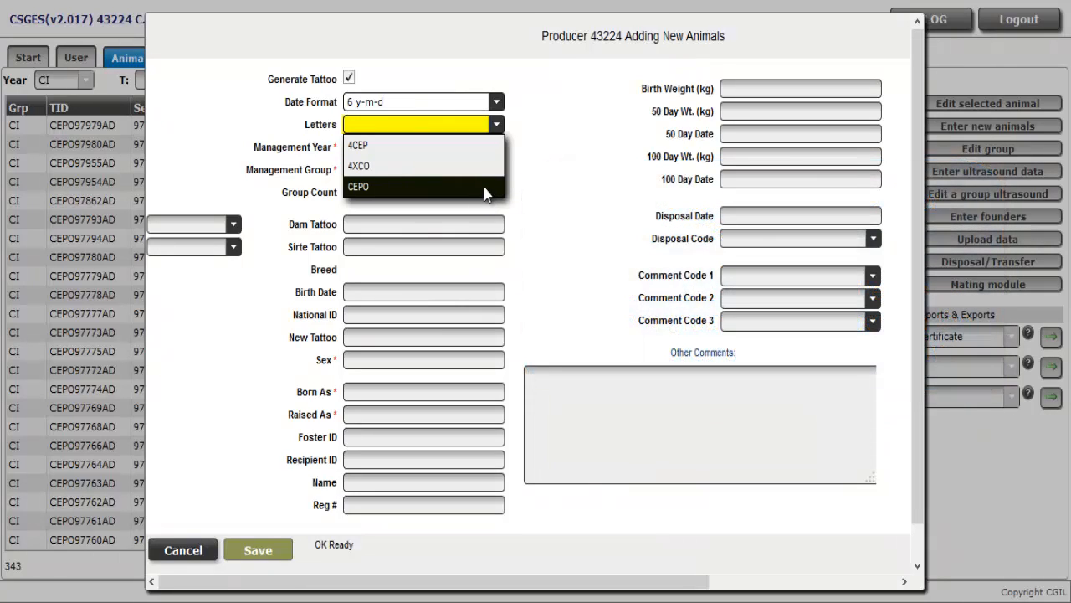
left_click(484, 189)
Step: Set the management year to 2013 and the management group to 7
left_click(465, 148)
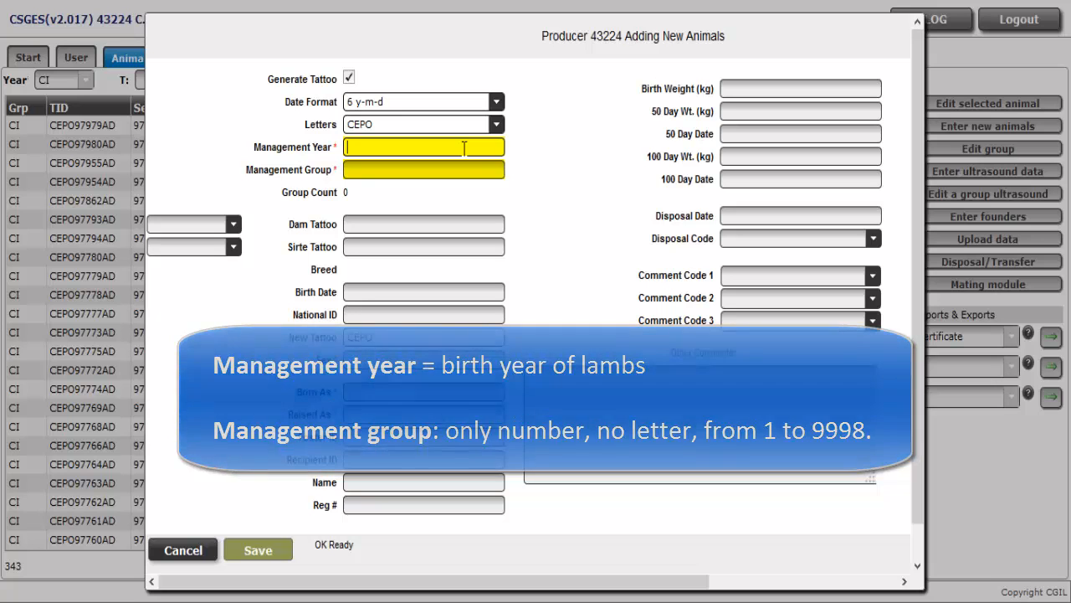
type("2013")
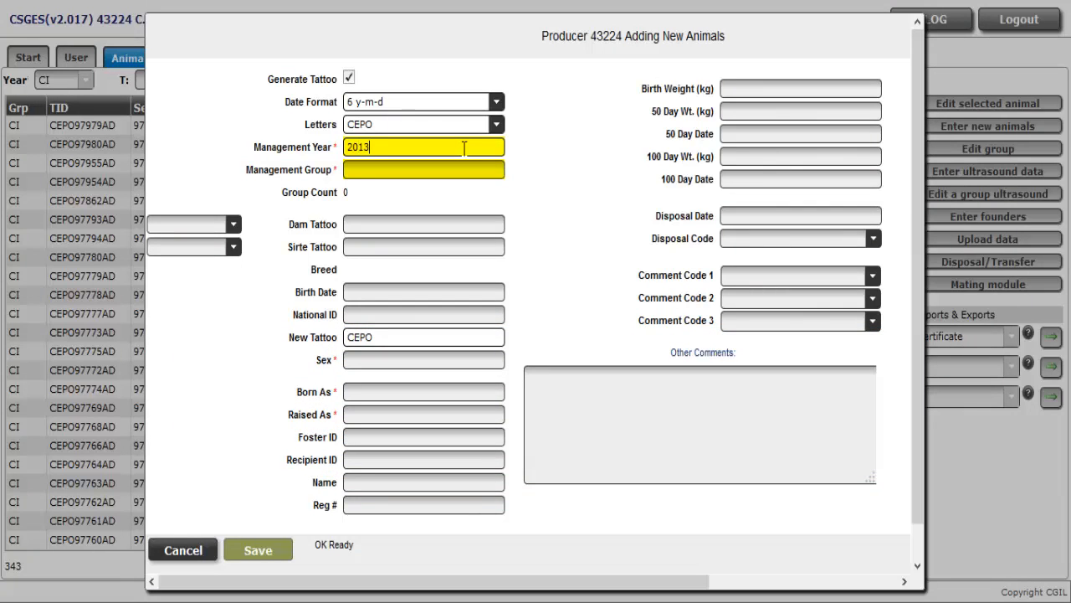
key("Tab")
type("7")
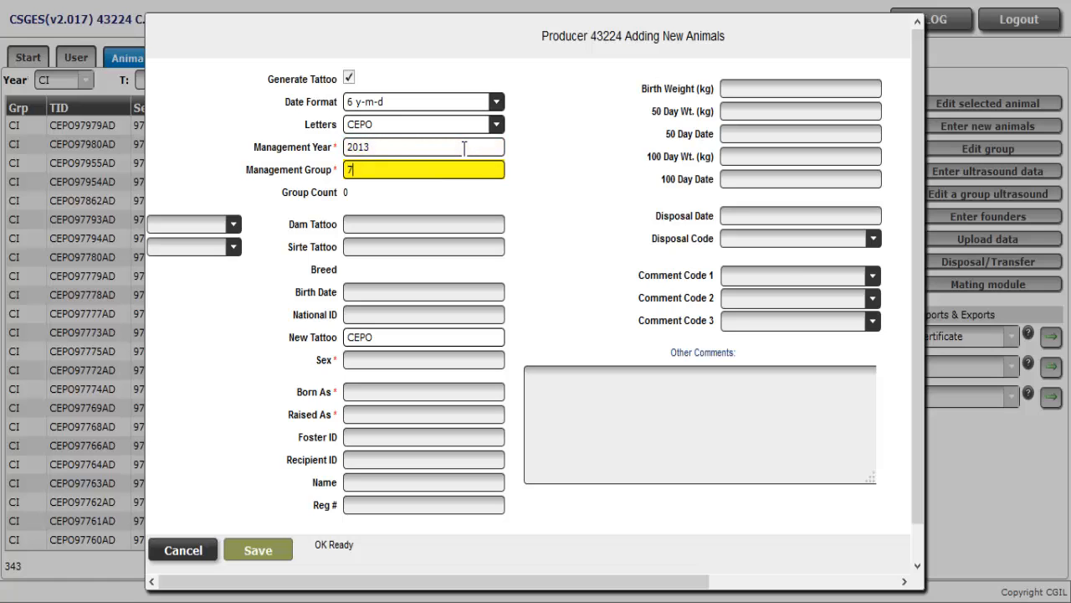
key("Tab")
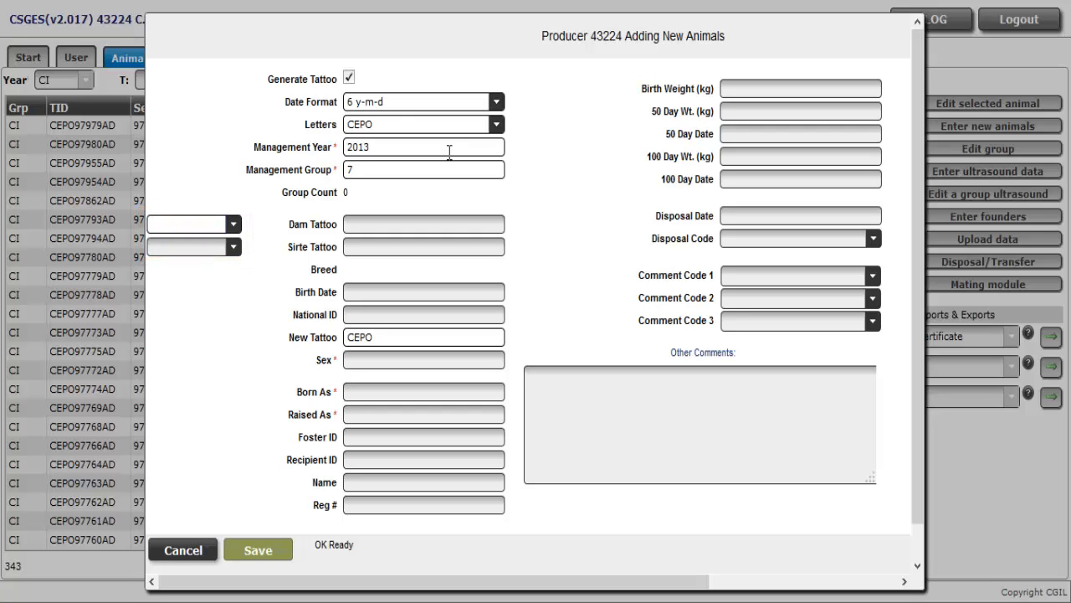
Step: Find the dam by its tattoo and choose CEPO5577SC
type("CEPO")
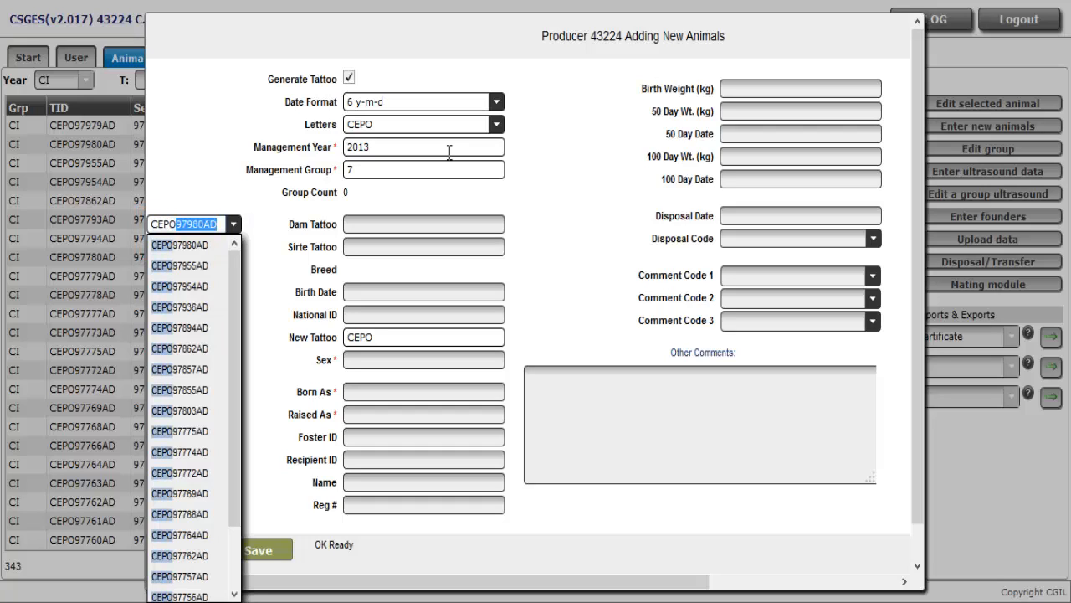
type("5577")
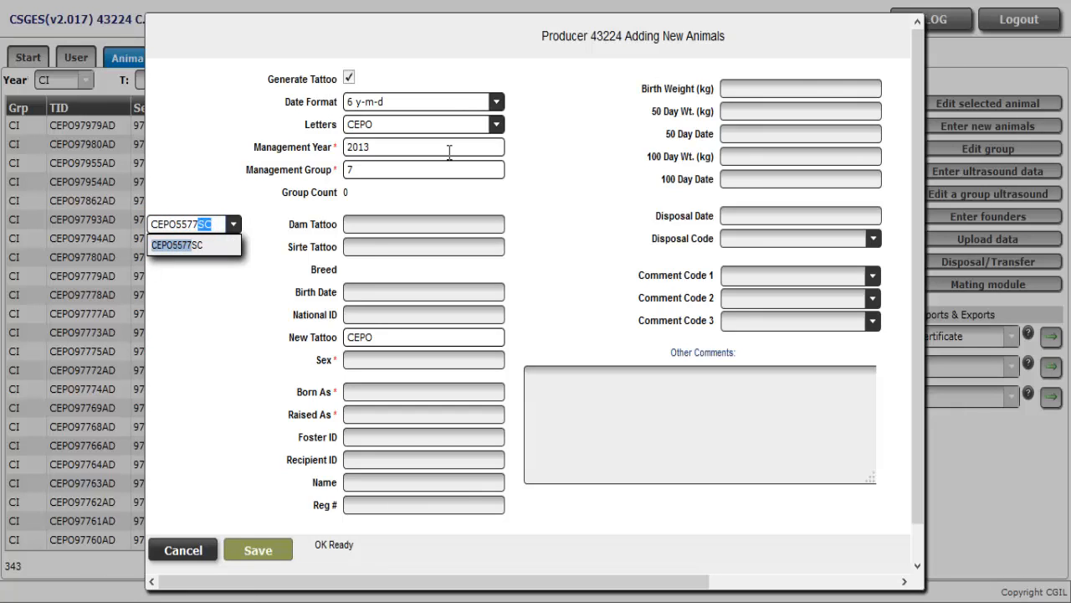
key("Down")
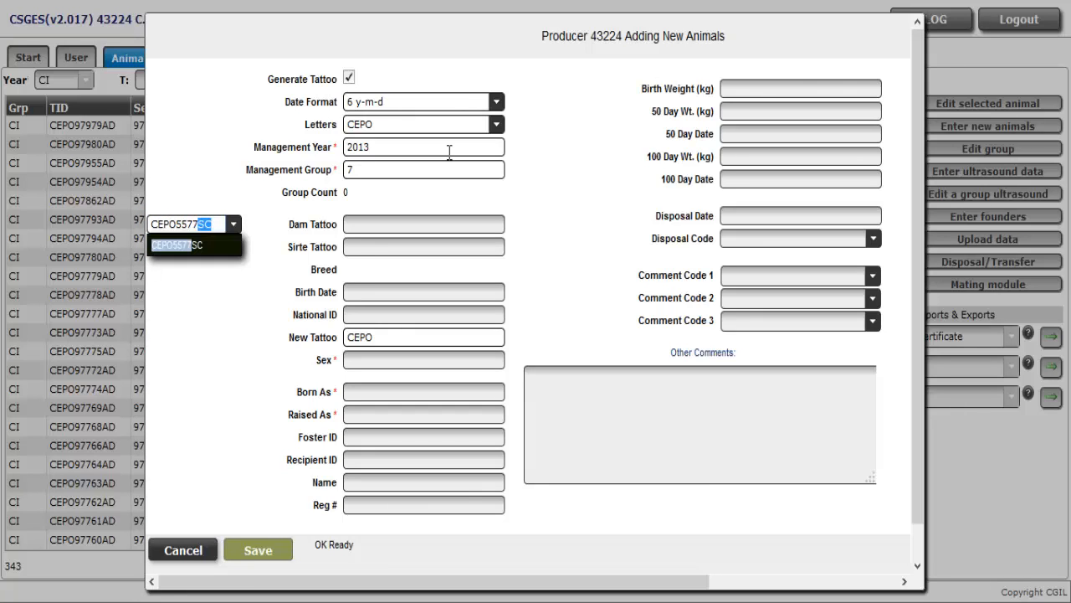
key("Return")
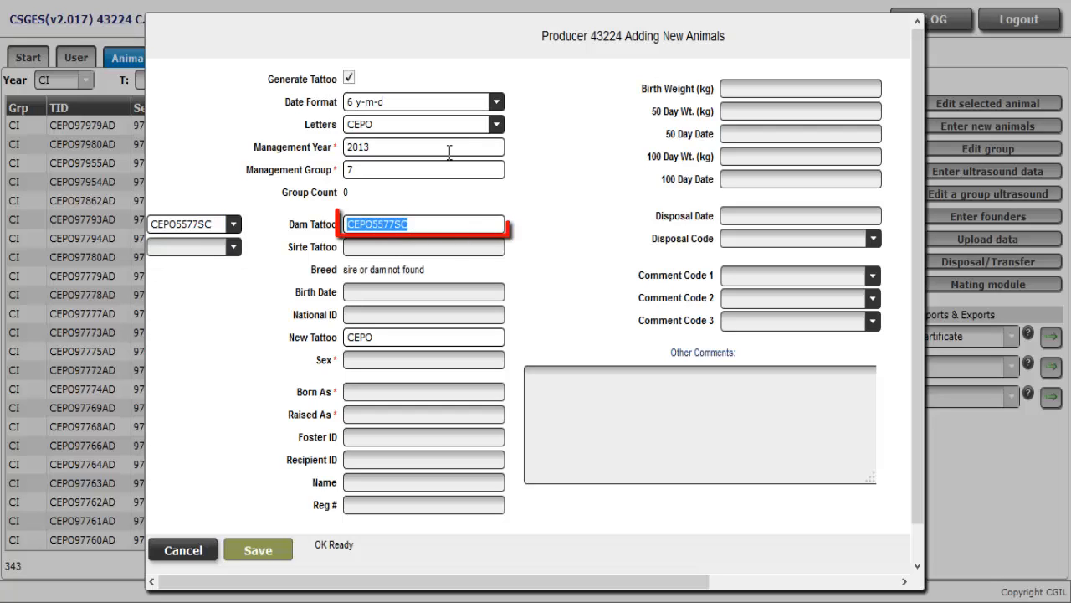
Step: Enter the standard unknown-sire code dpram as the sire tattoo
left_click(437, 221)
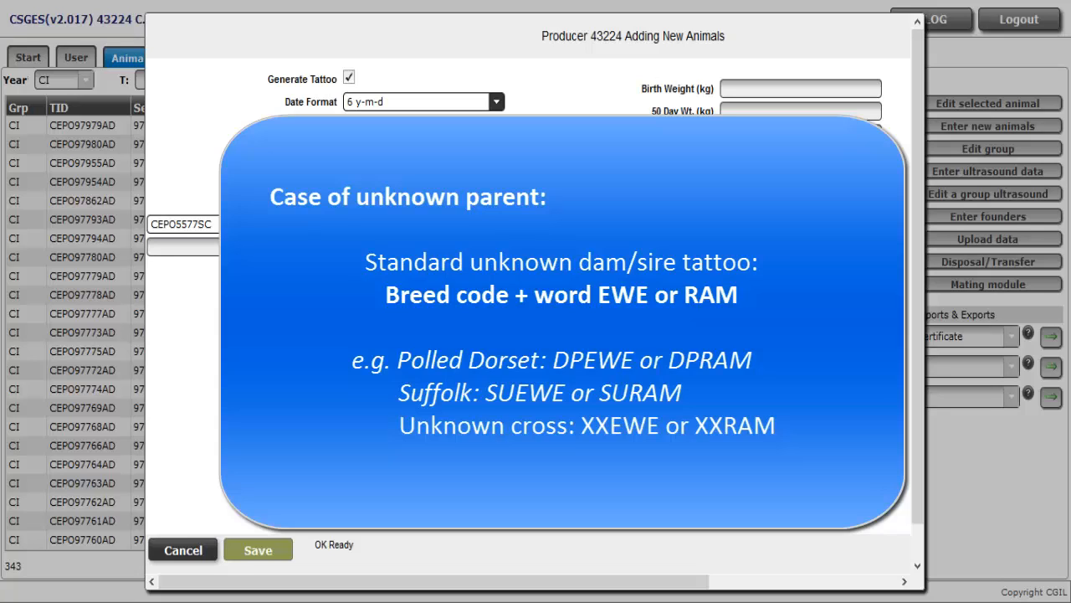
type("d")
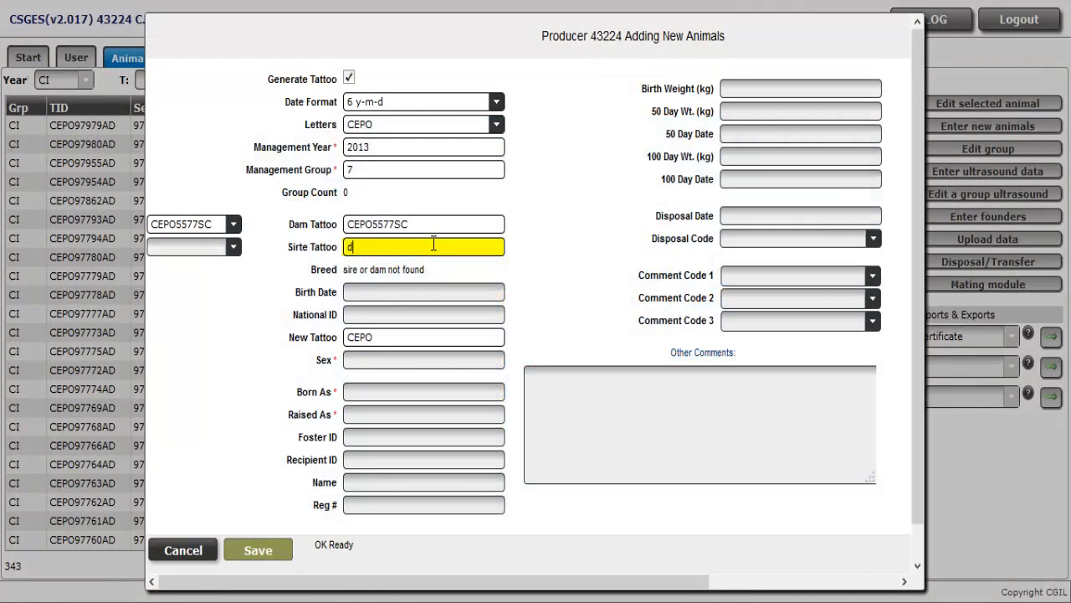
type("pr")
type("am")
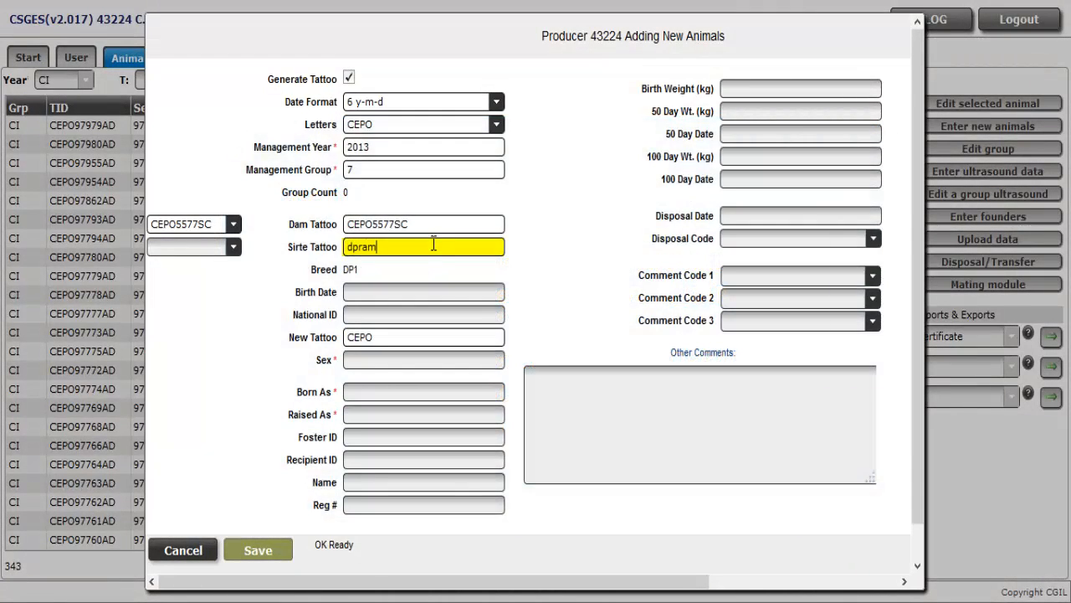
key("Tab")
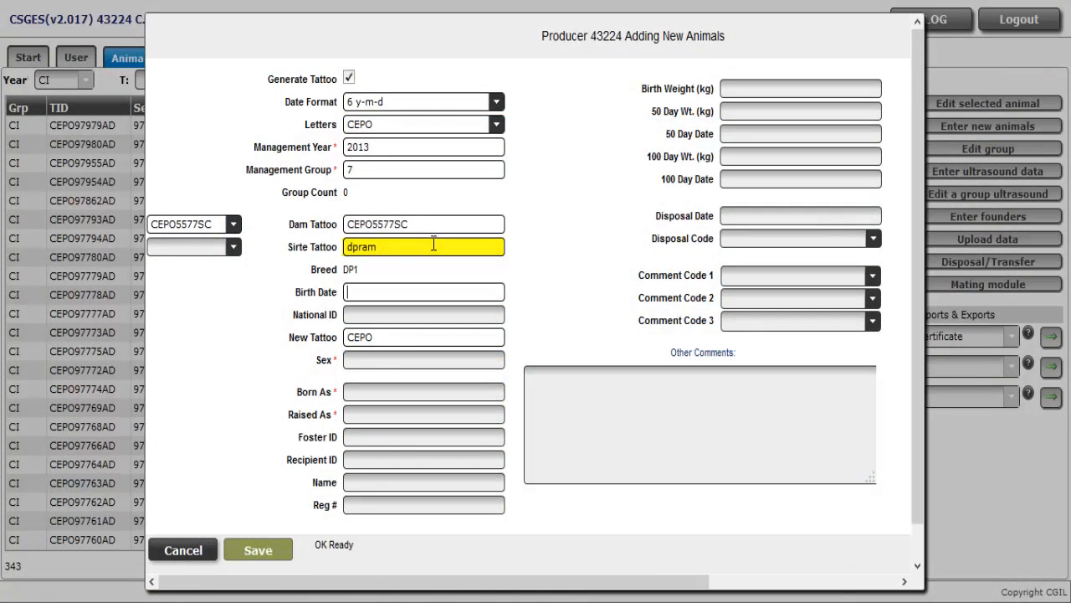
Step: Replace the sire tattoo with the sire's national ID 313217370
left_click_drag(392, 246, 346, 243)
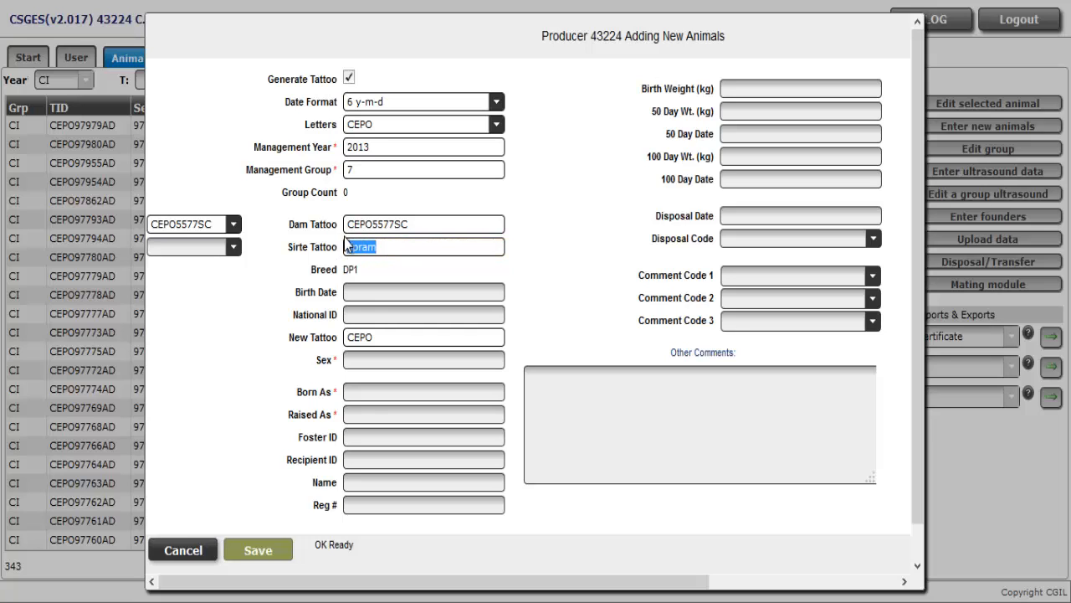
type("13")
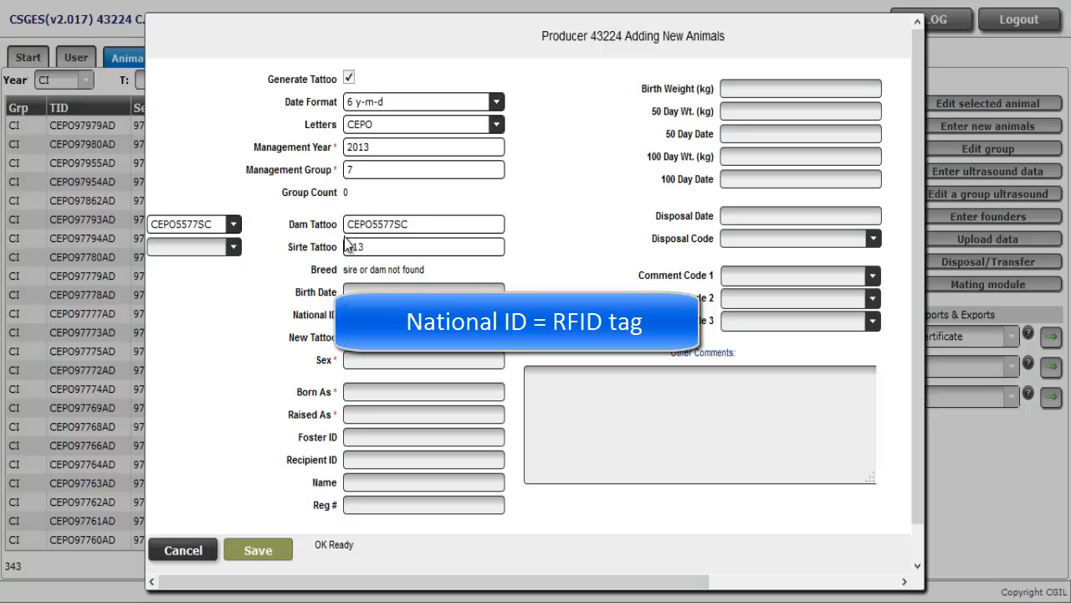
type("217")
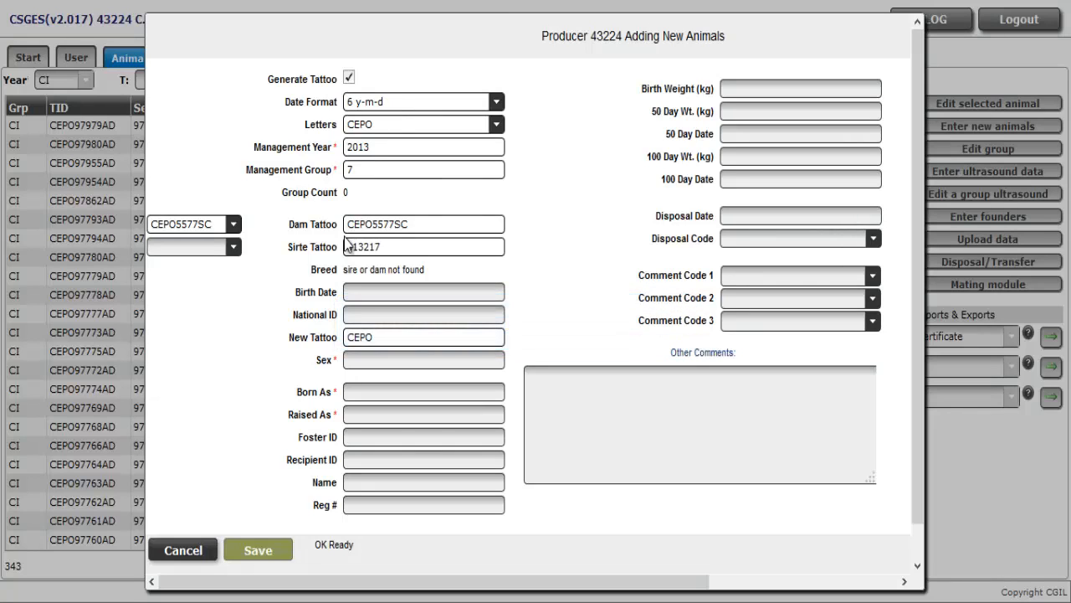
type("370")
key("Tab")
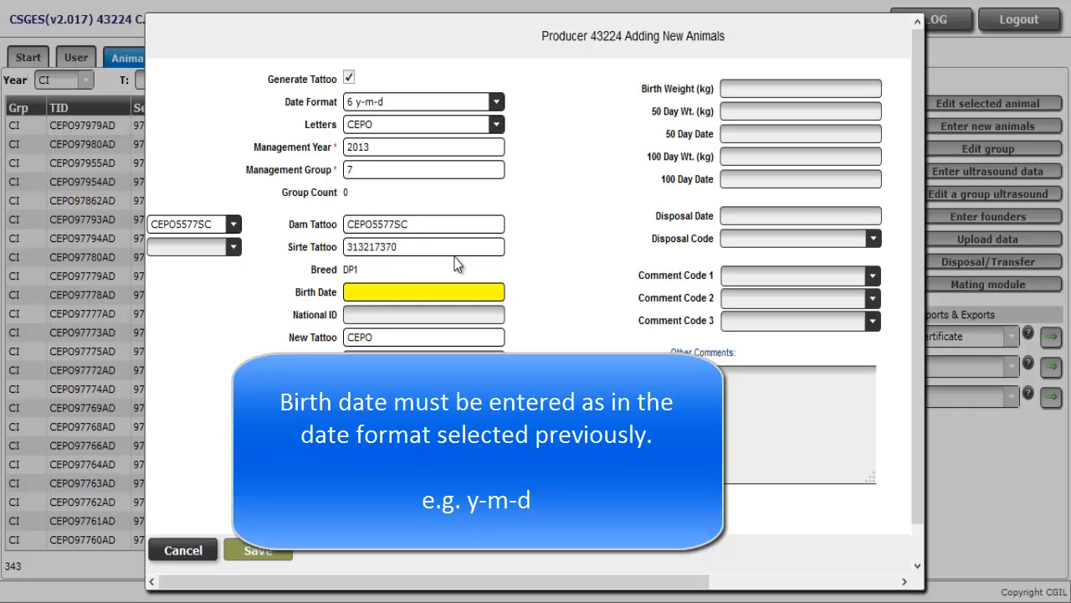
Step: Enter the lamb's birth date 2013-04-08 and its national ID 314222456
type("2013-04-08")
key("Tab")
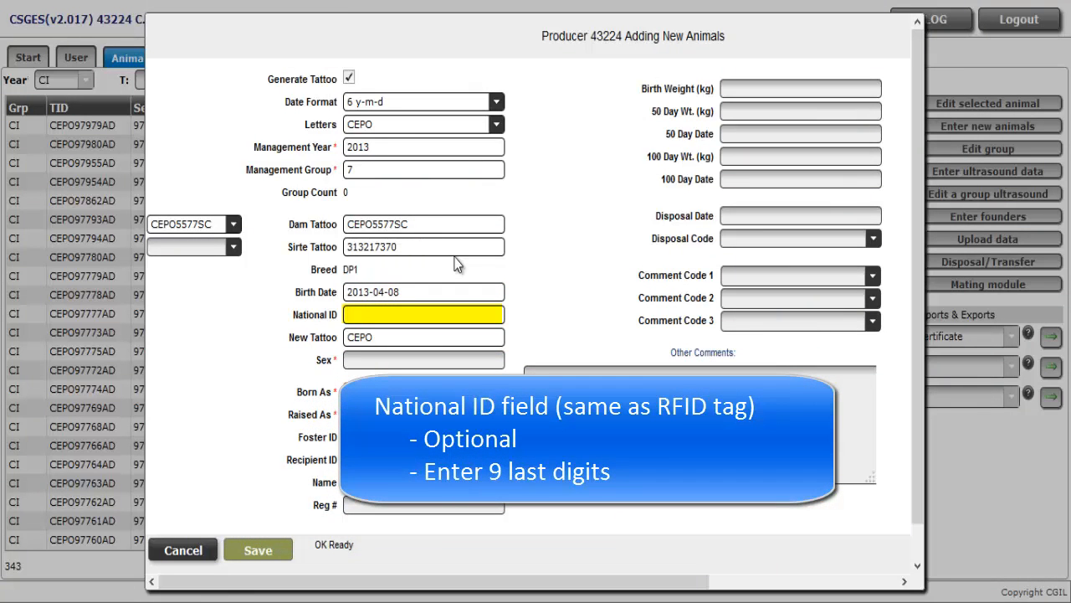
type("31")
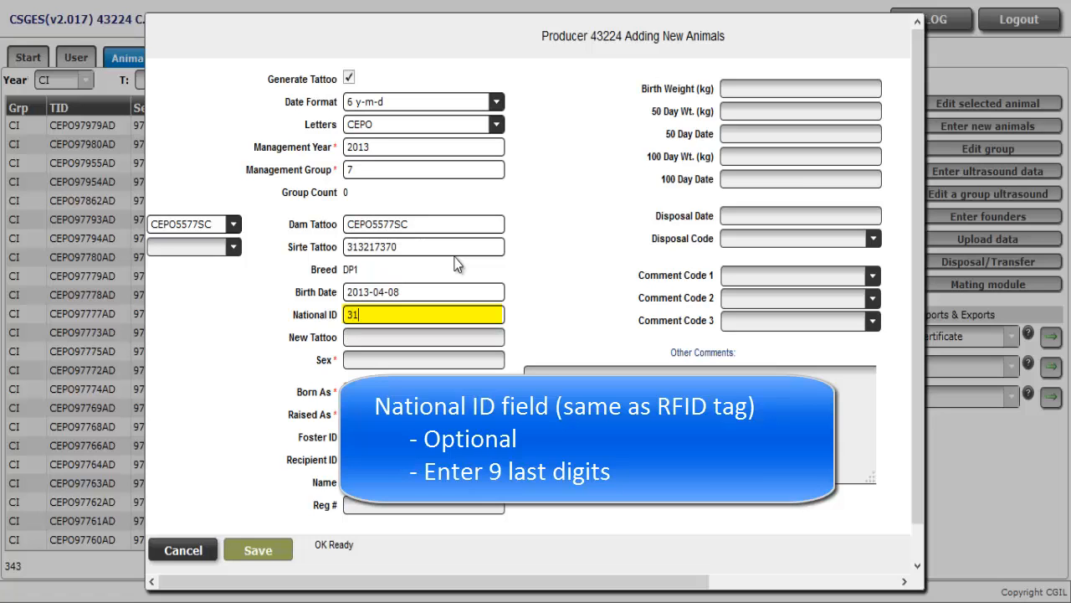
type("42224")
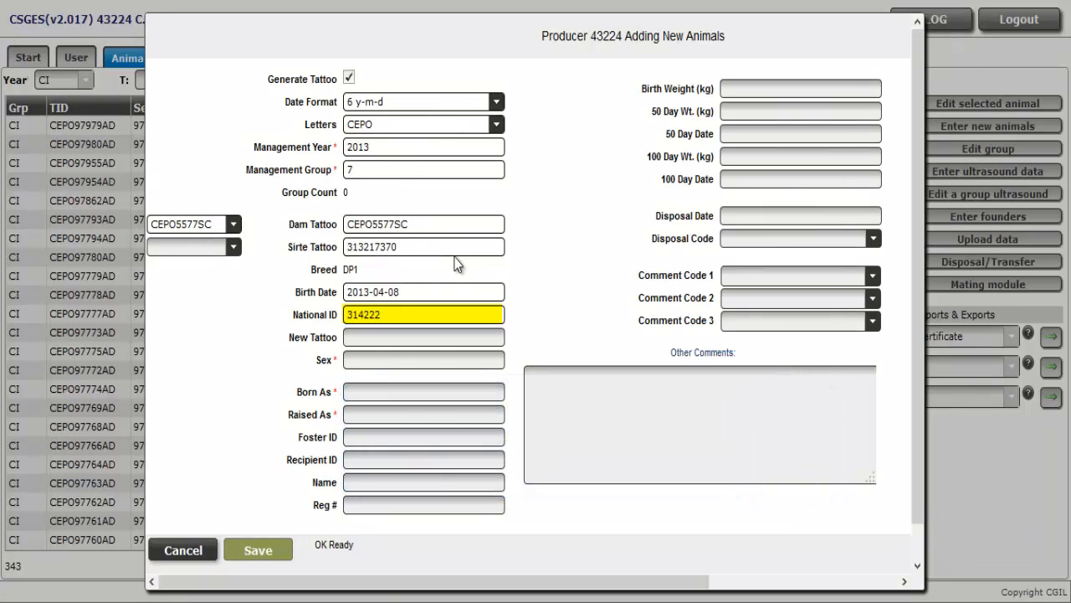
type("56")
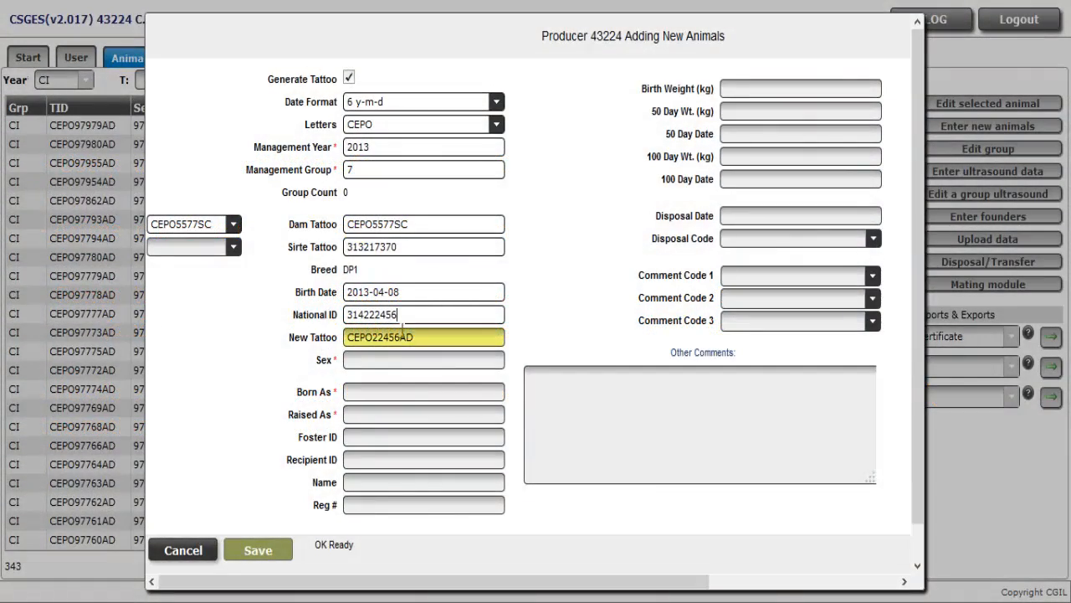
Step: Change the lamb's generated new tattoo to CEPO22AD
left_click_drag(413, 337, 372, 337)
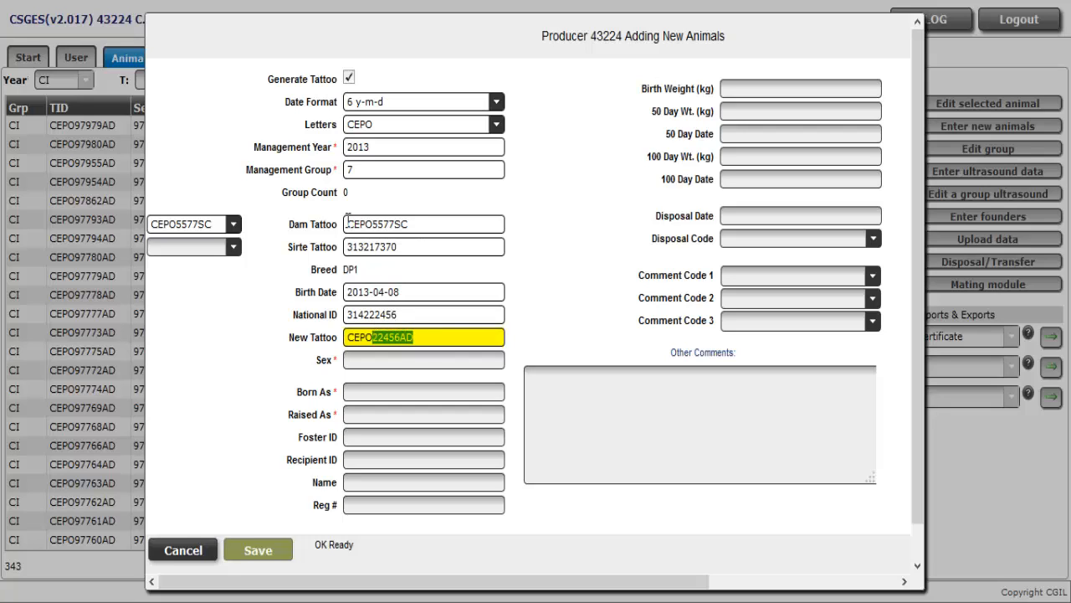
type("22AD")
key("Tab")
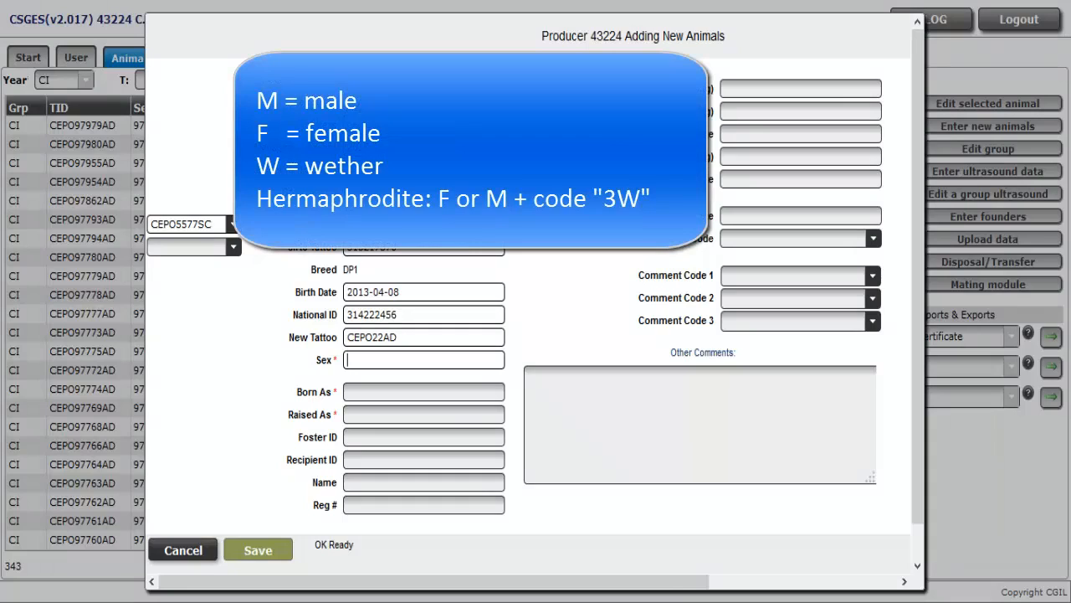
Step: Fill in the lamb's sex as m, Born As as 1 and Raised As as b
type("m")
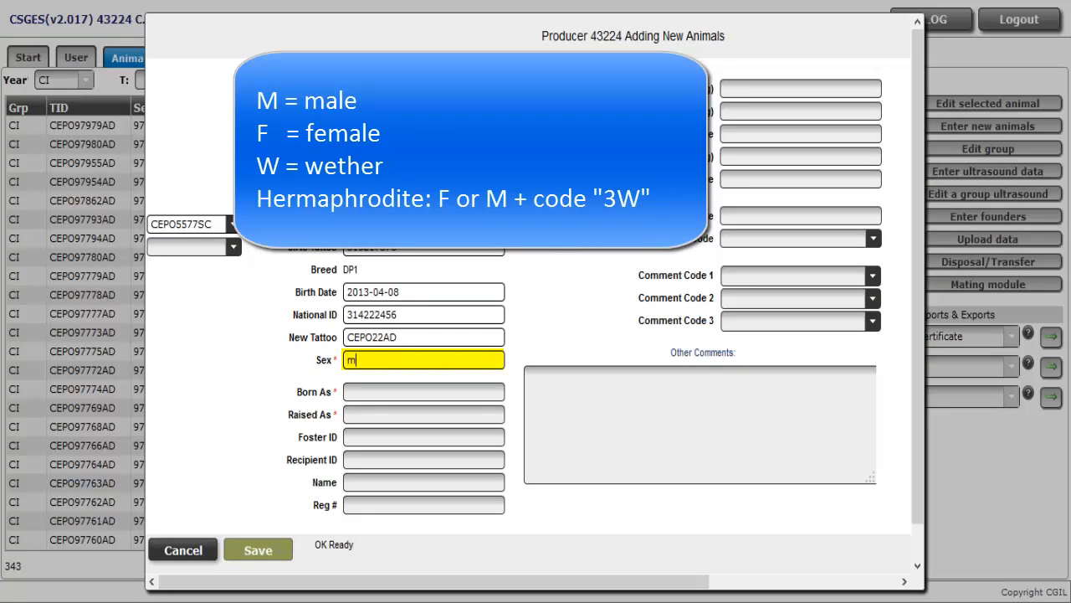
key("Tab")
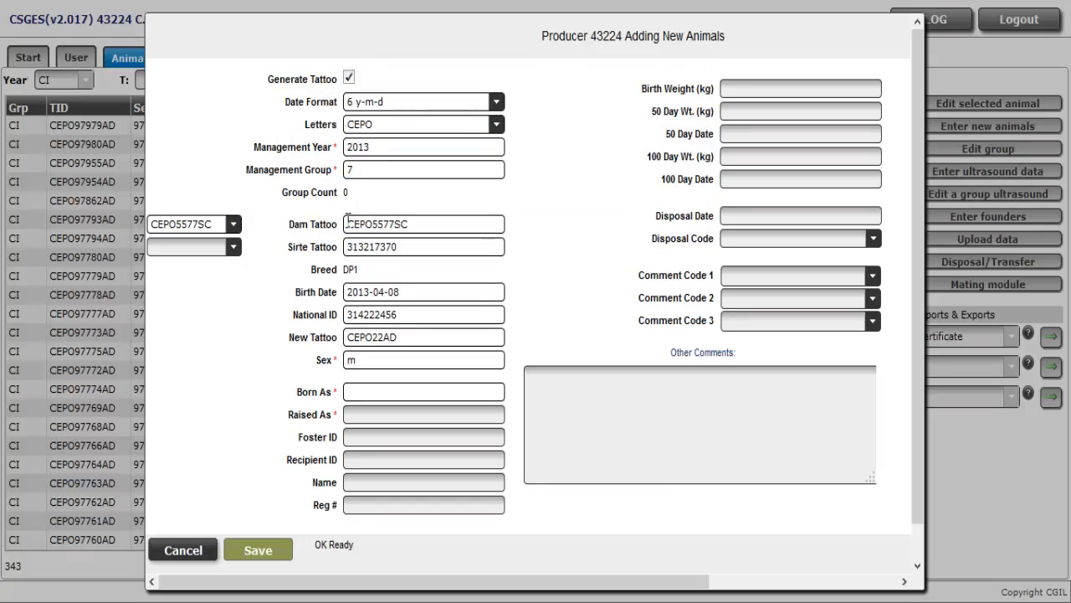
key("Tab")
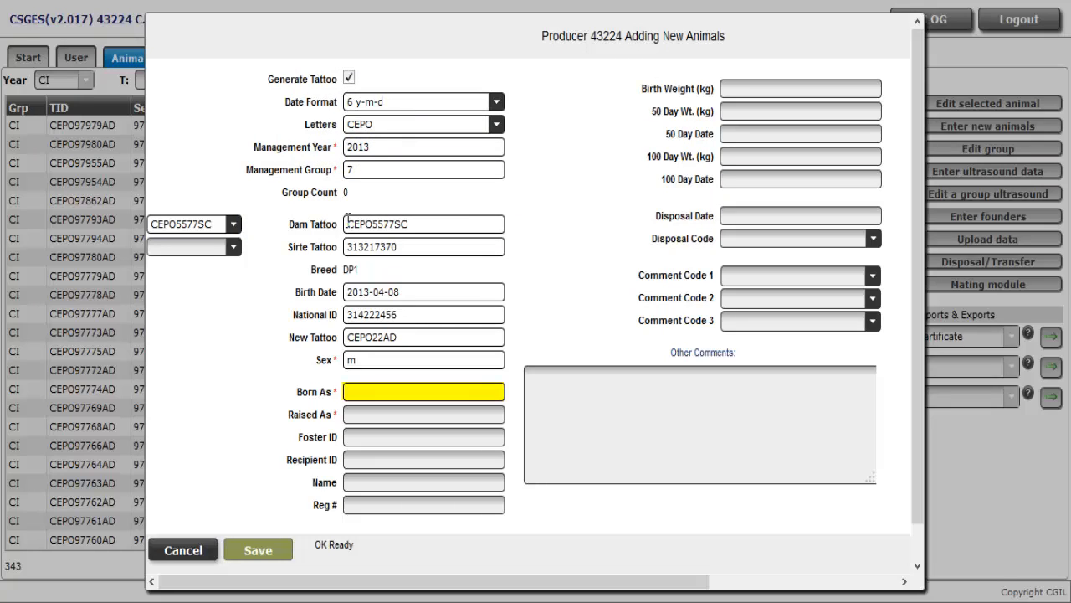
type("1")
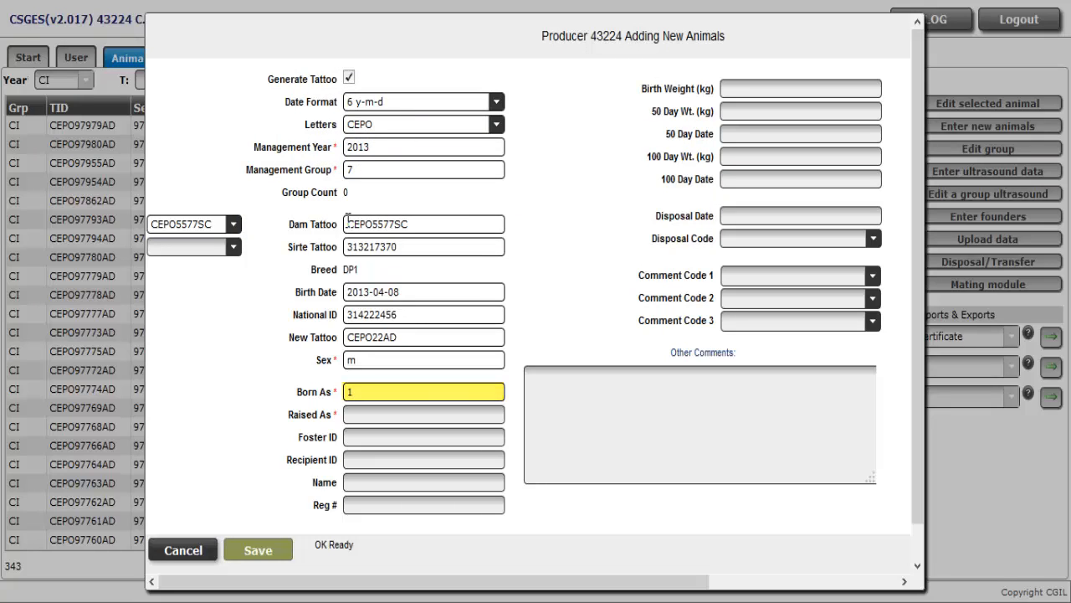
key("Tab")
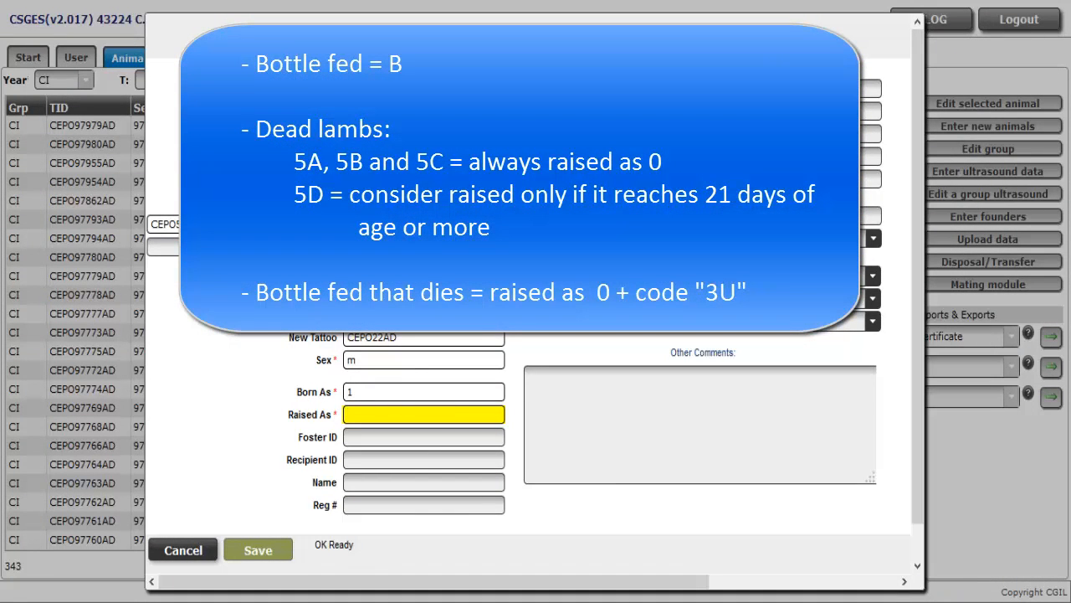
type("b")
key("Tab")
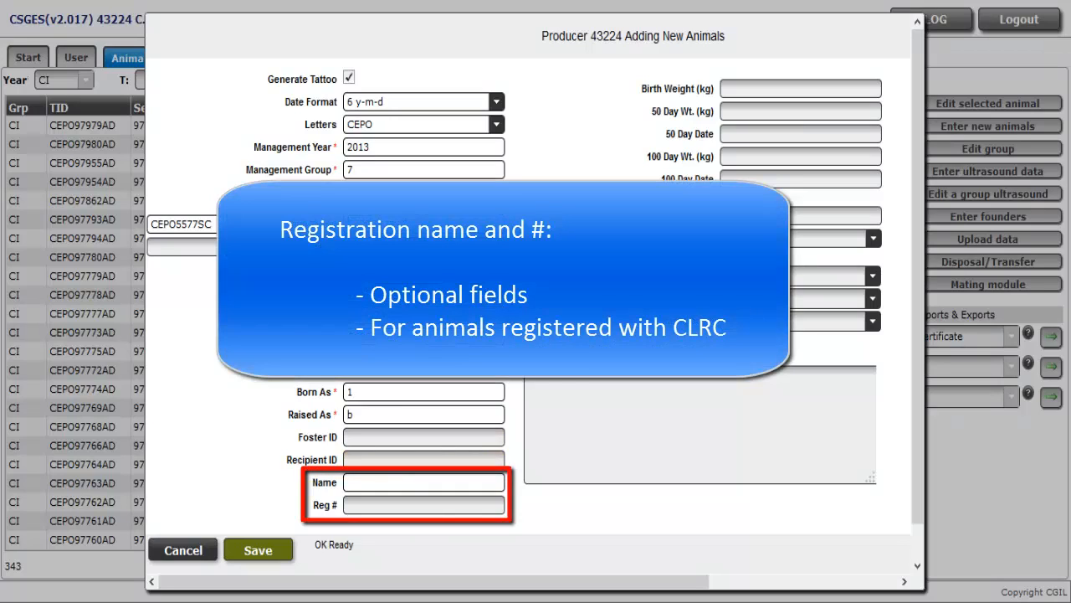
Step: Leave the registration number and birth weight blank and record a 50-day weight of 34.4 kg dated 2013-06-25
left_click(348, 505)
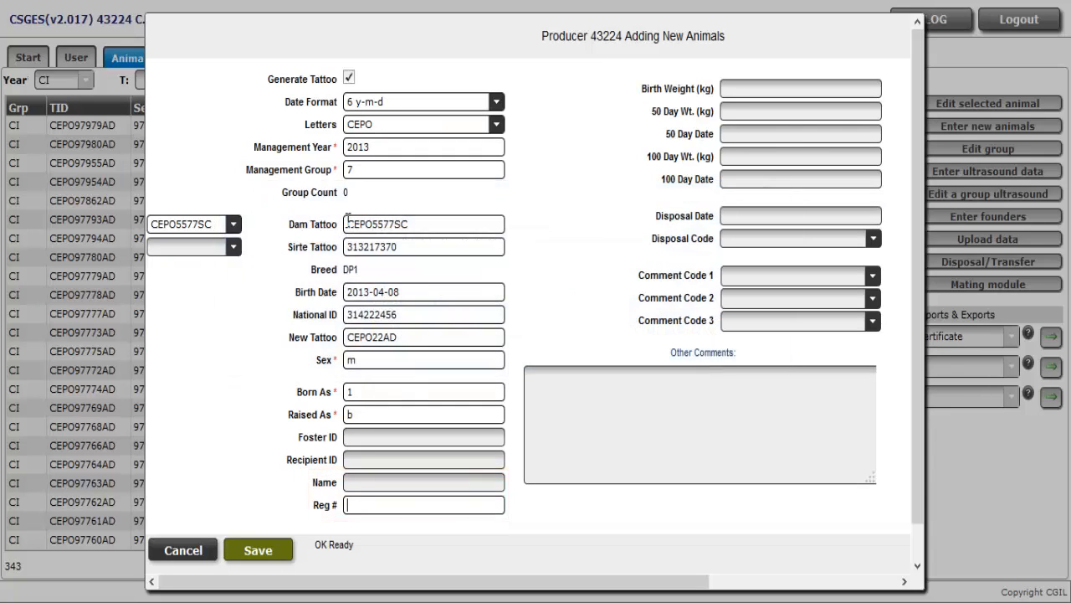
left_click(725, 88)
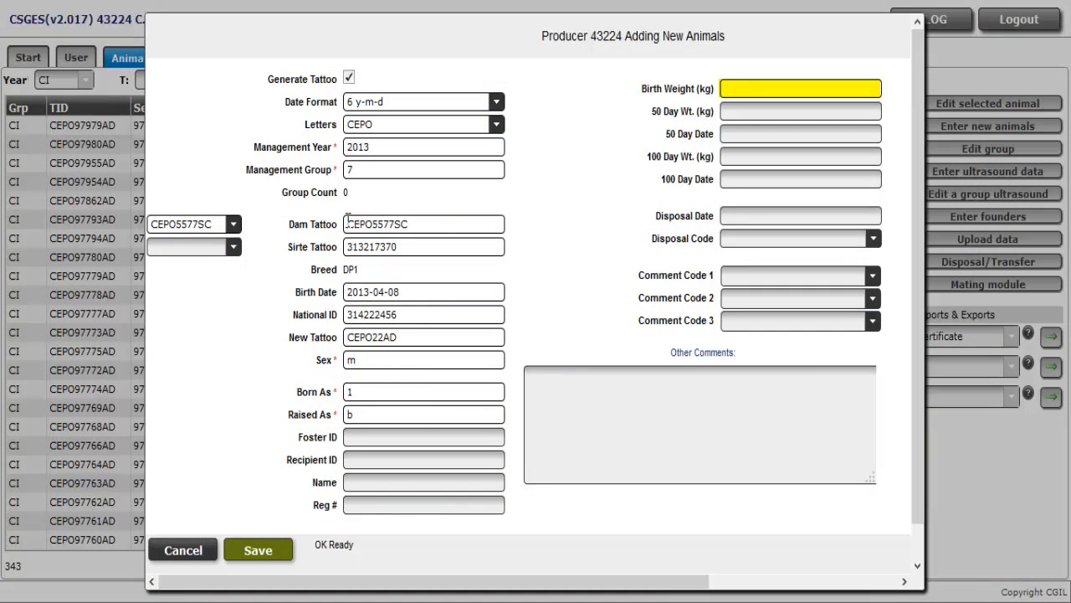
key("Tab")
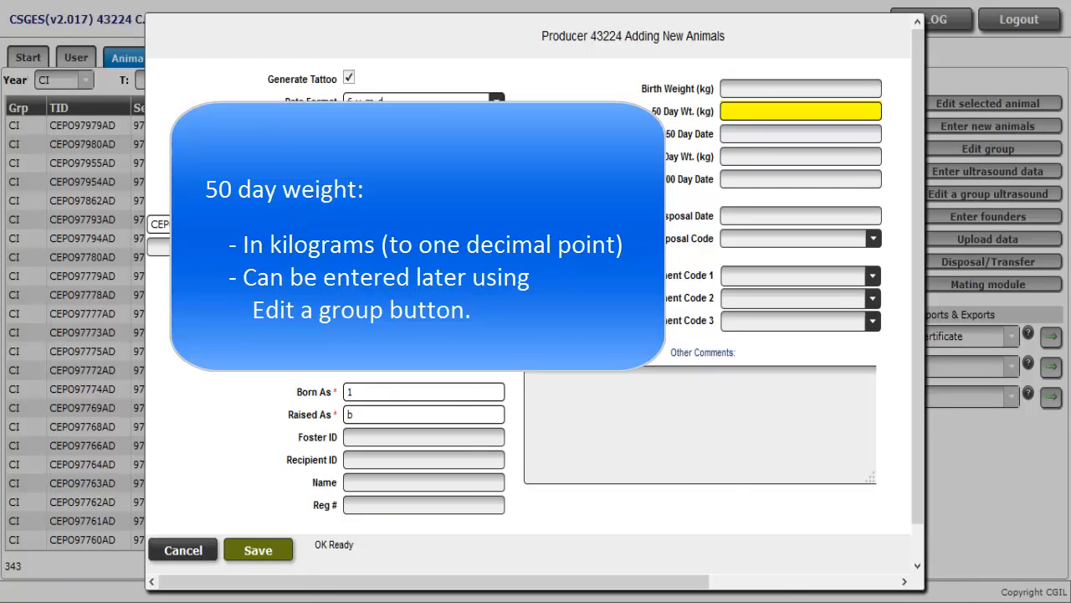
type("34.4")
left_click(800, 134)
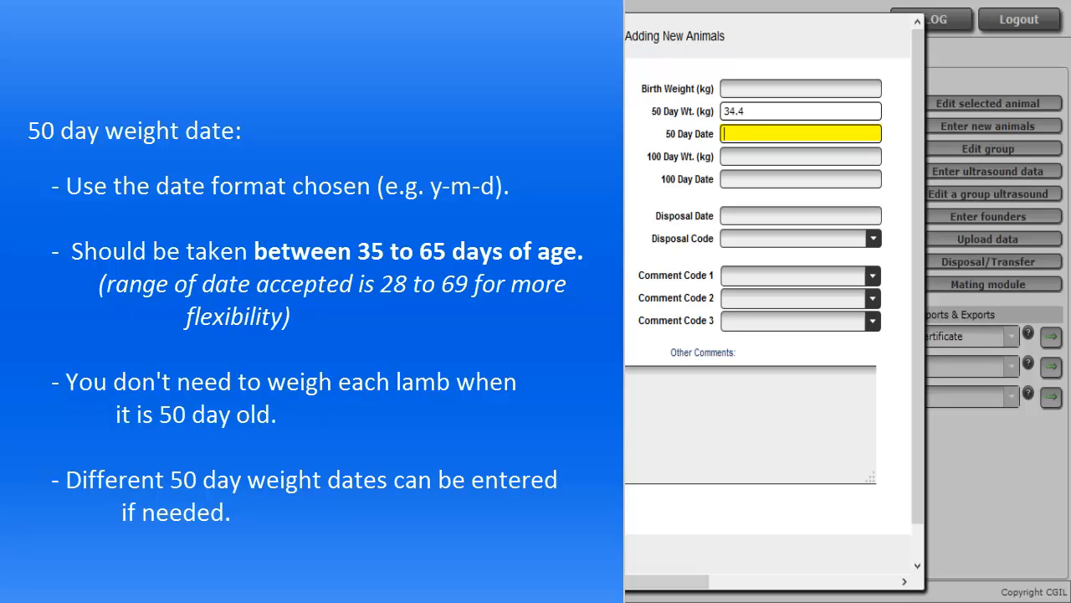
type("2013-06-25")
Step: Record a 100-day weight of 48.6 kg for the lamb
key("Tab")
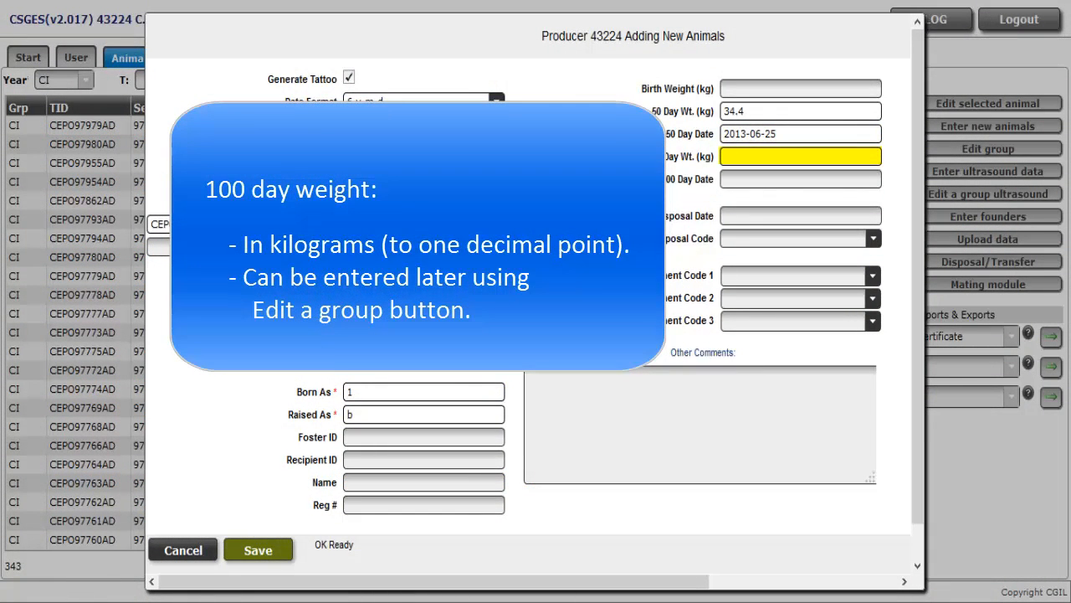
type("48.6")
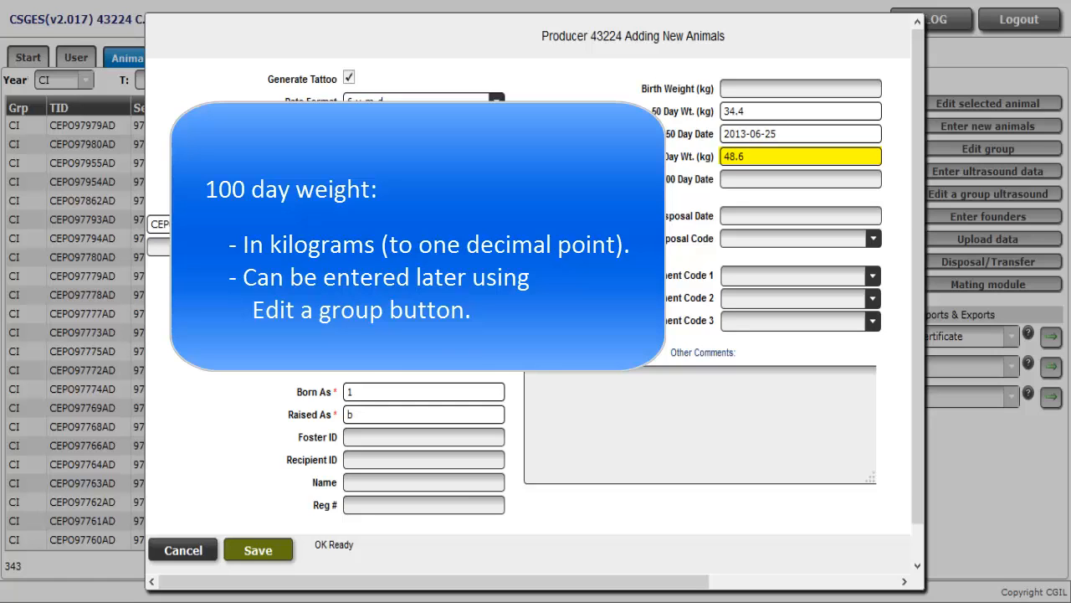